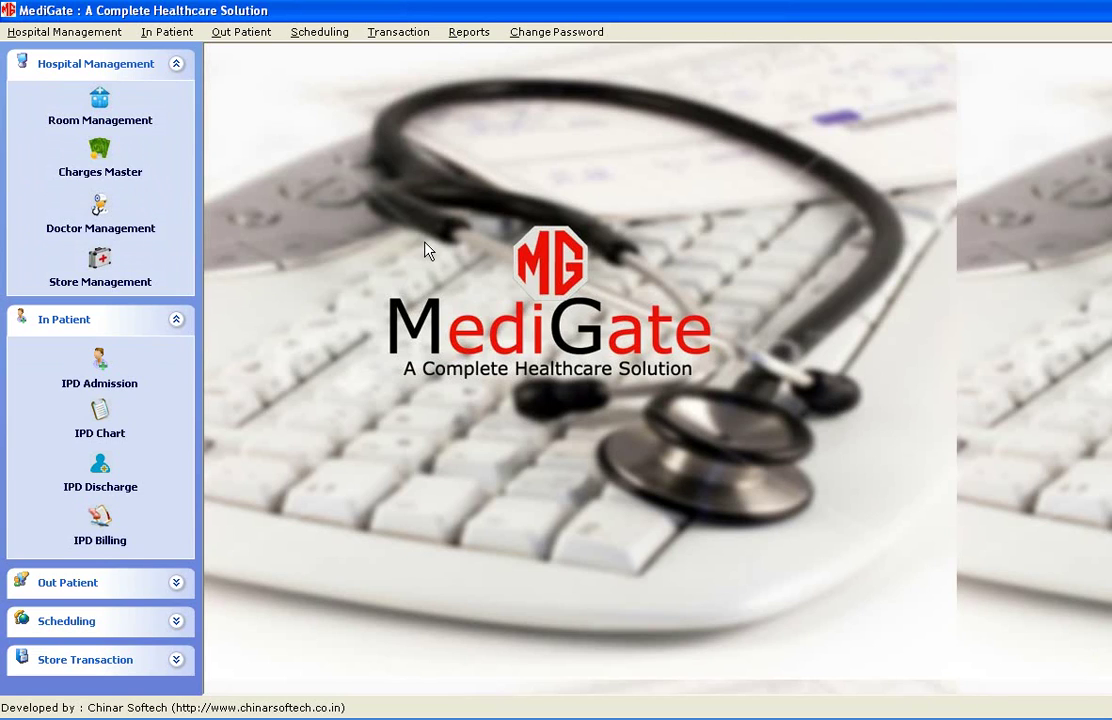
Step: Open the In Patient menu to see Admission, IPD Chart, Discharge Summary and billing options
left_click(182, 39)
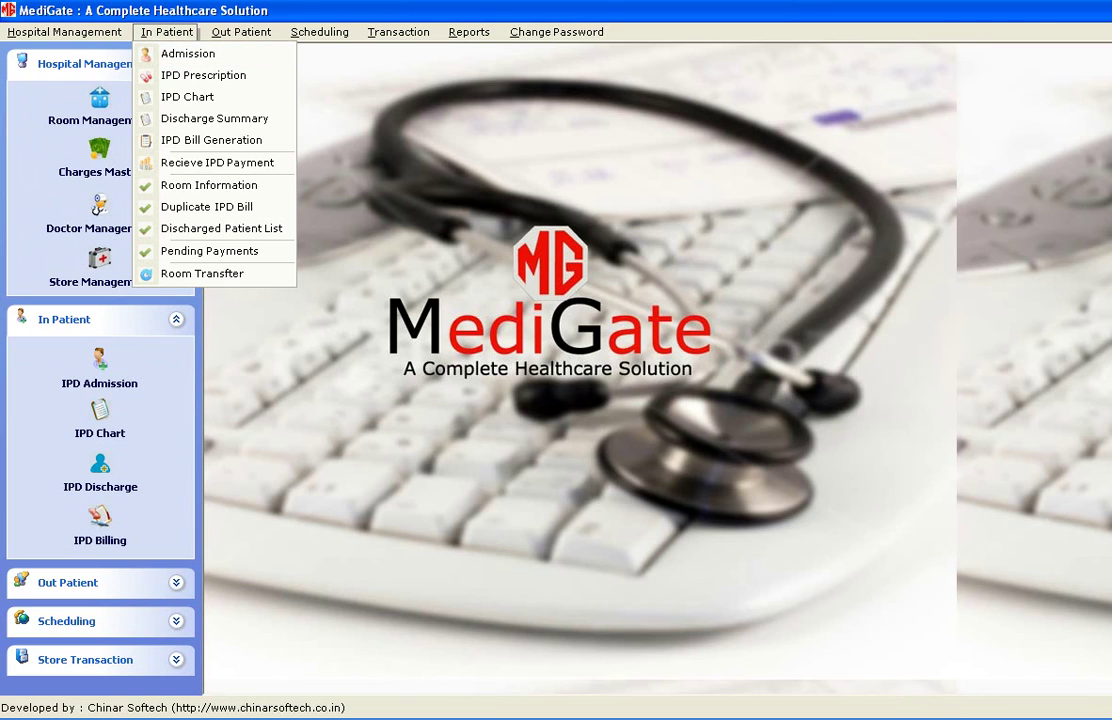
Step: Open the IPD Admission form, leaving the If OPD existing-patient option unchecked
left_click(955, 605)
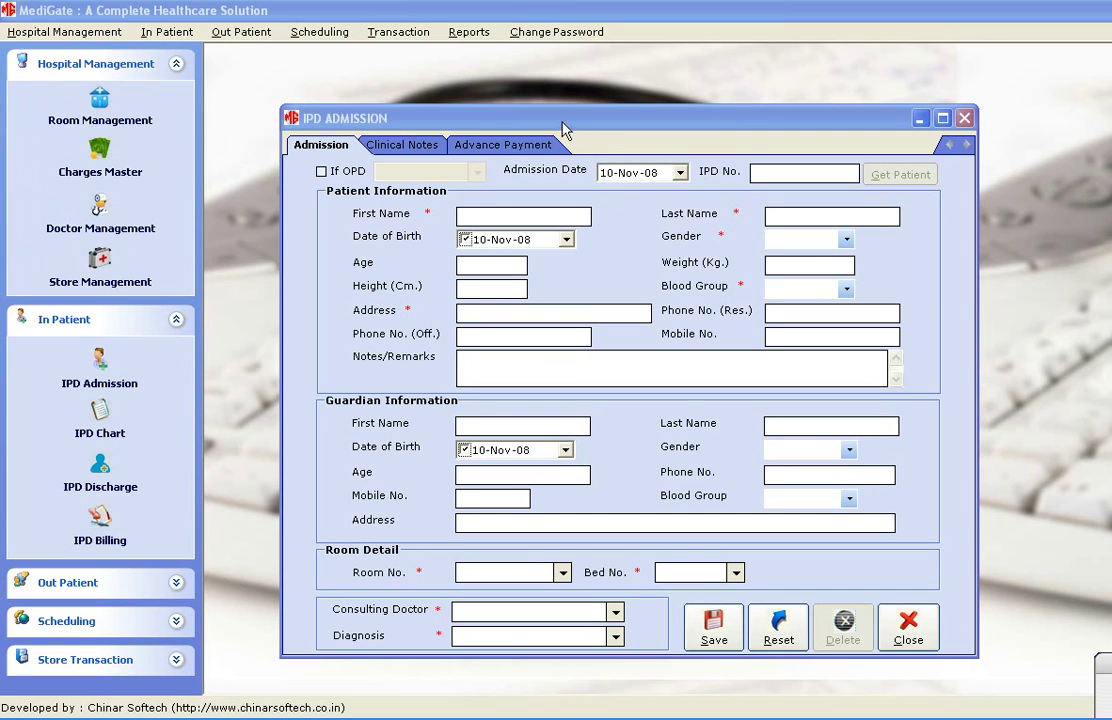
left_click_drag(566, 126, 530, 100)
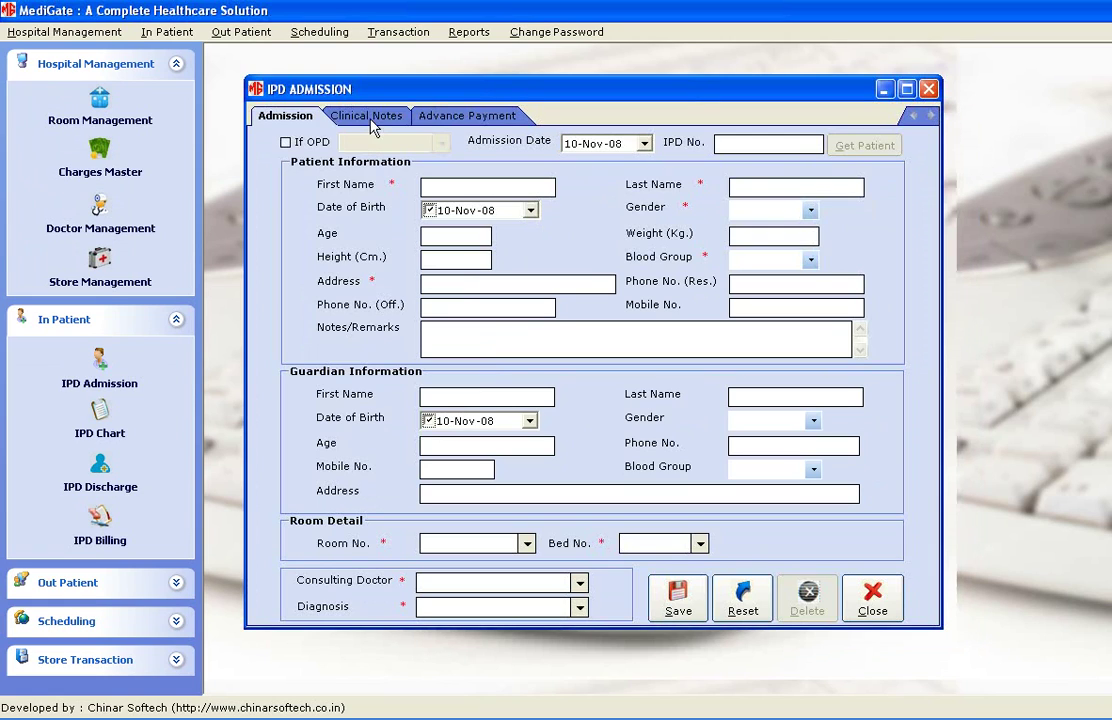
left_click(286, 145)
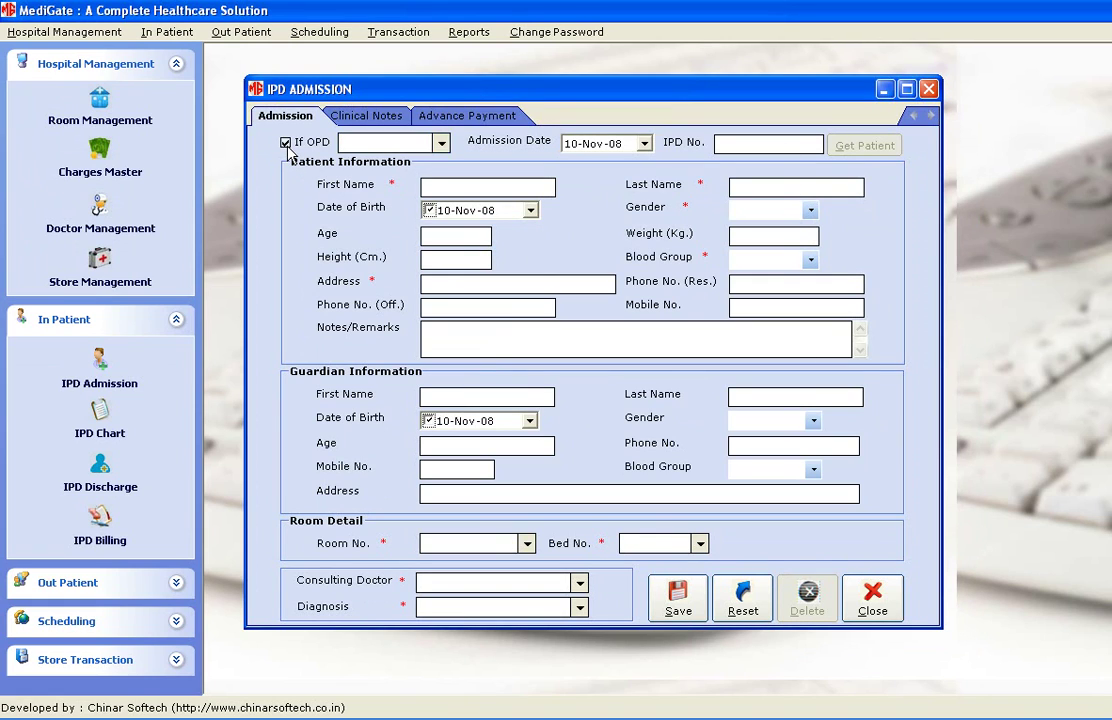
left_click(286, 145)
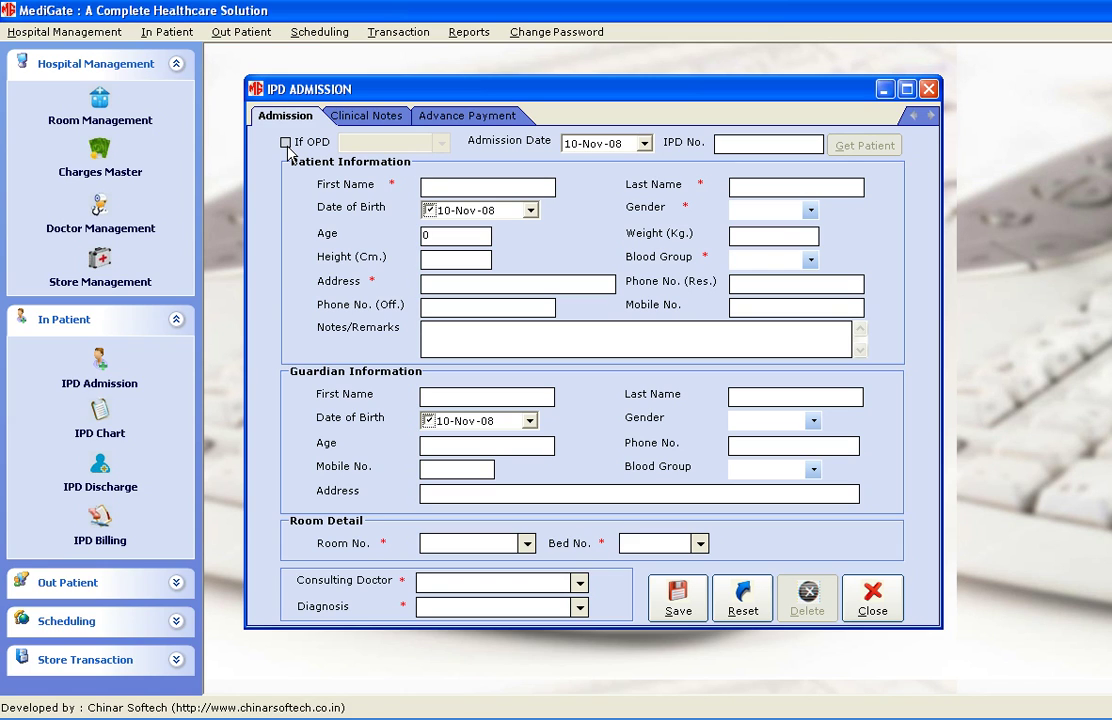
left_click(286, 145)
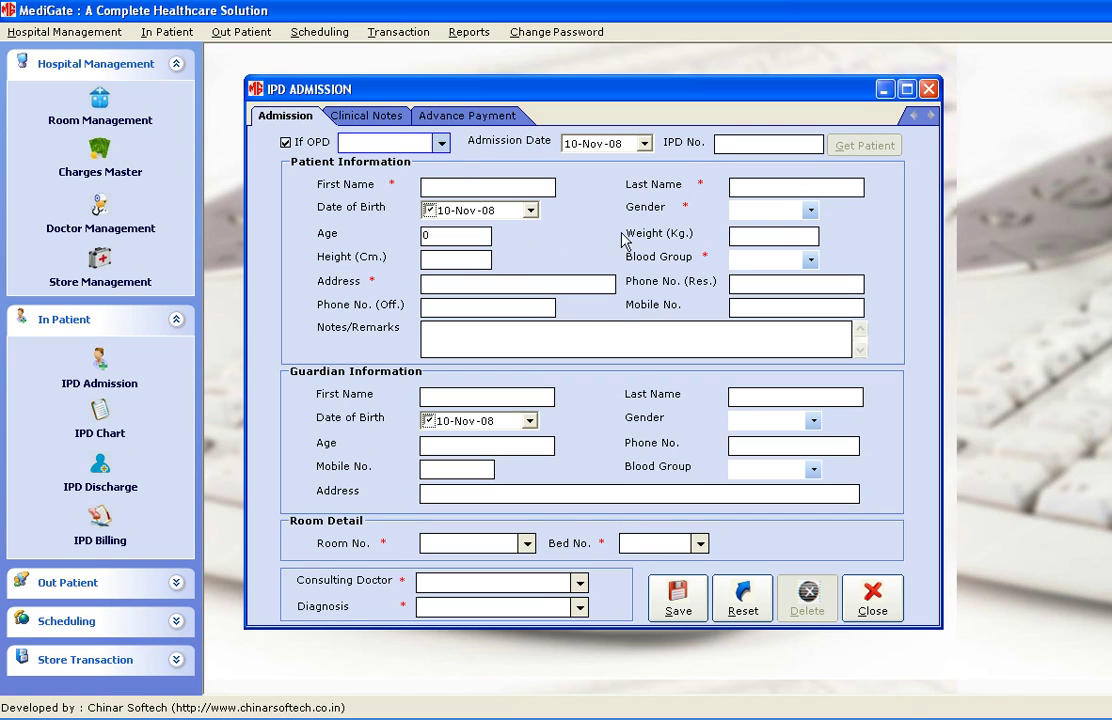
left_click(286, 143)
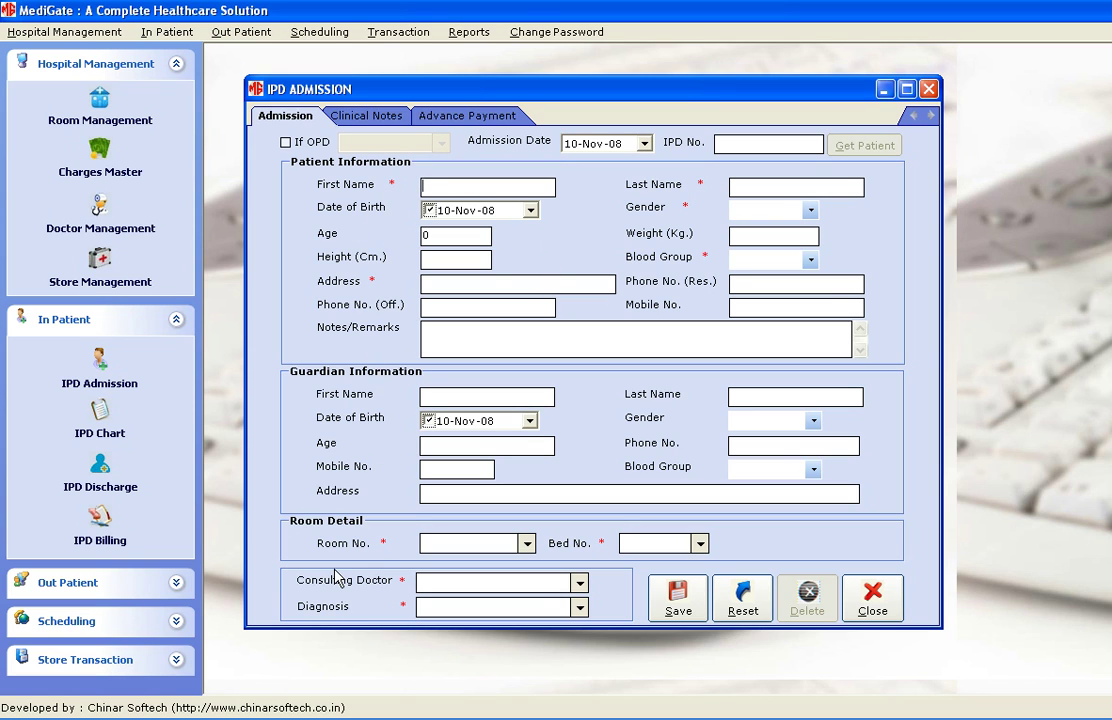
left_click(488, 582)
Step: View the admission form's Clinical Notes page, then its Advance Payment page with registration charge 2500
left_click(378, 117)
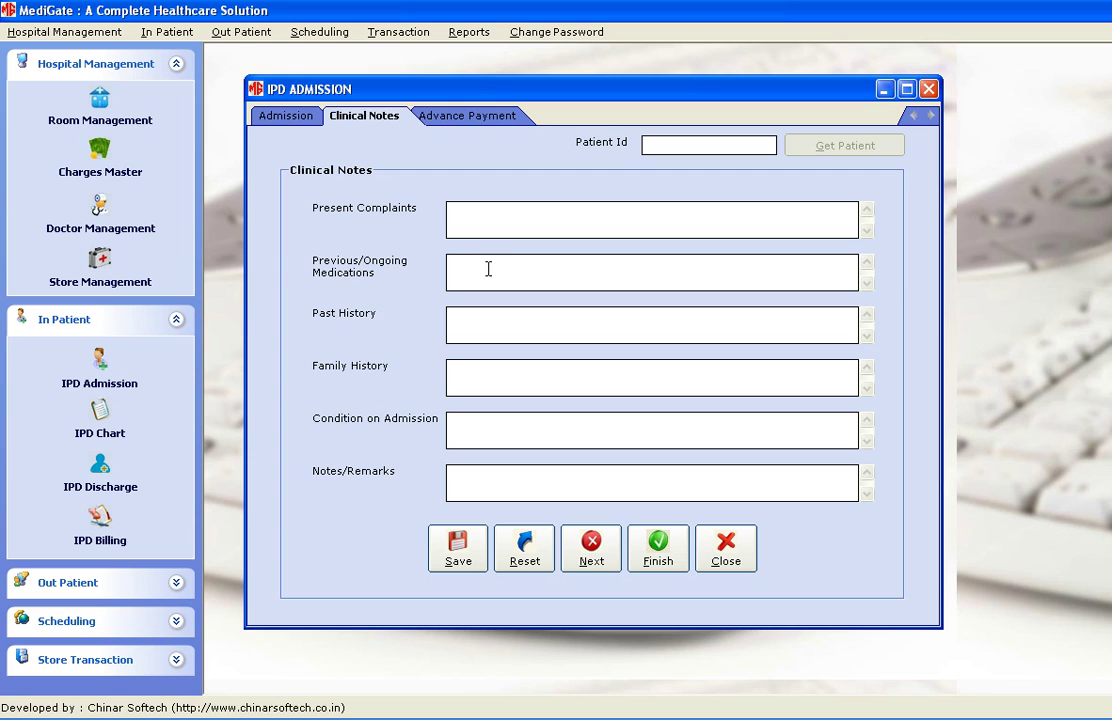
left_click(474, 116)
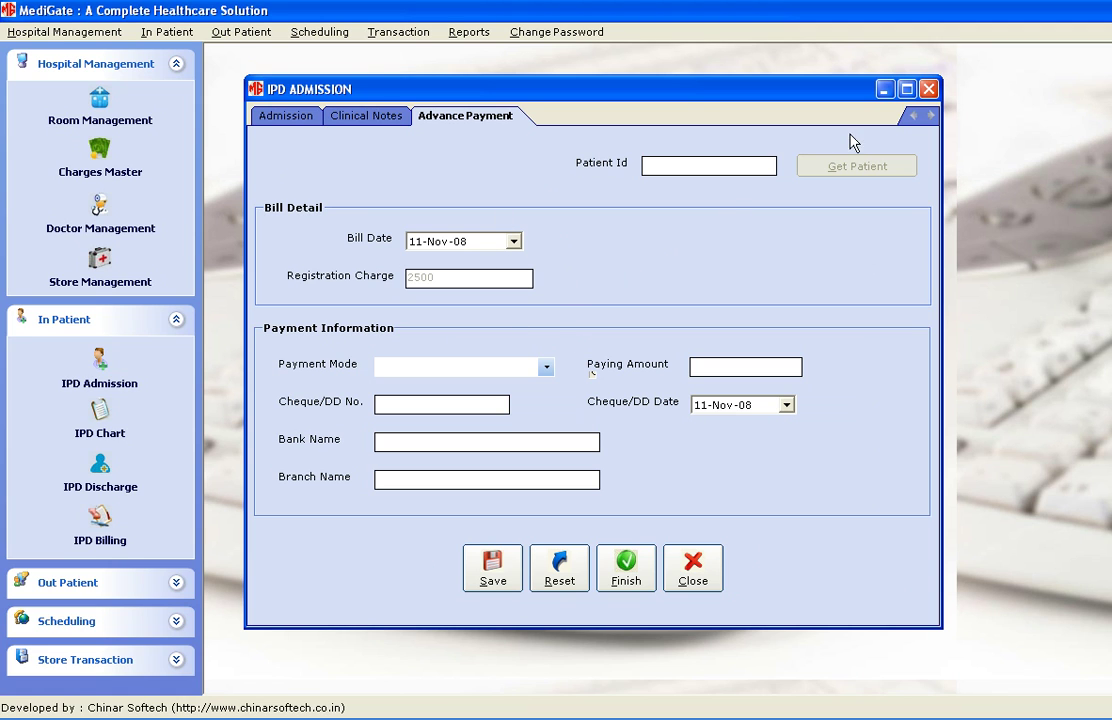
Step: Close the admission form and open the IPD Chart's Description and Doctors Diagnosis fields
left_click(926, 93)
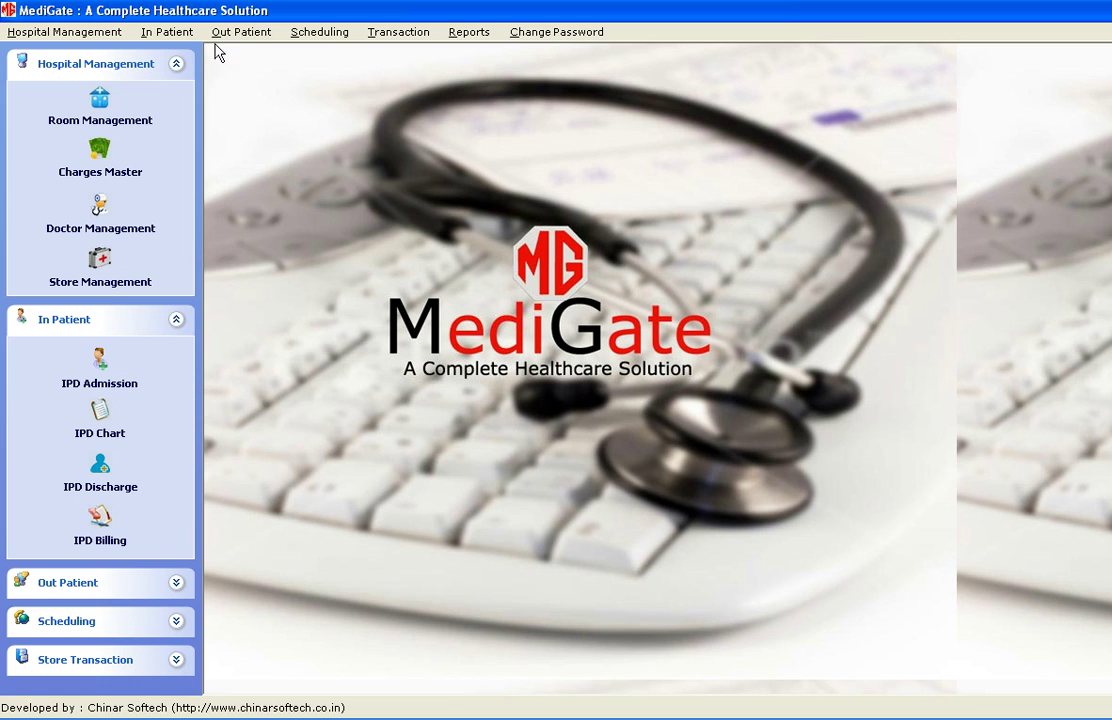
left_click(172, 36)
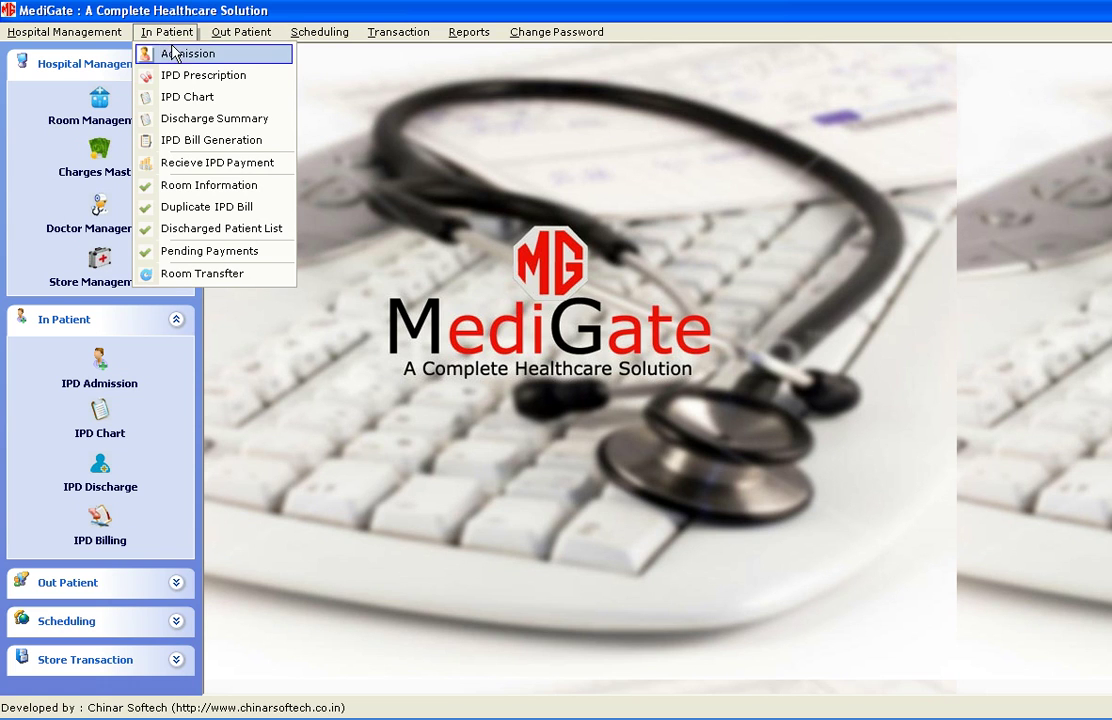
left_click(187, 97)
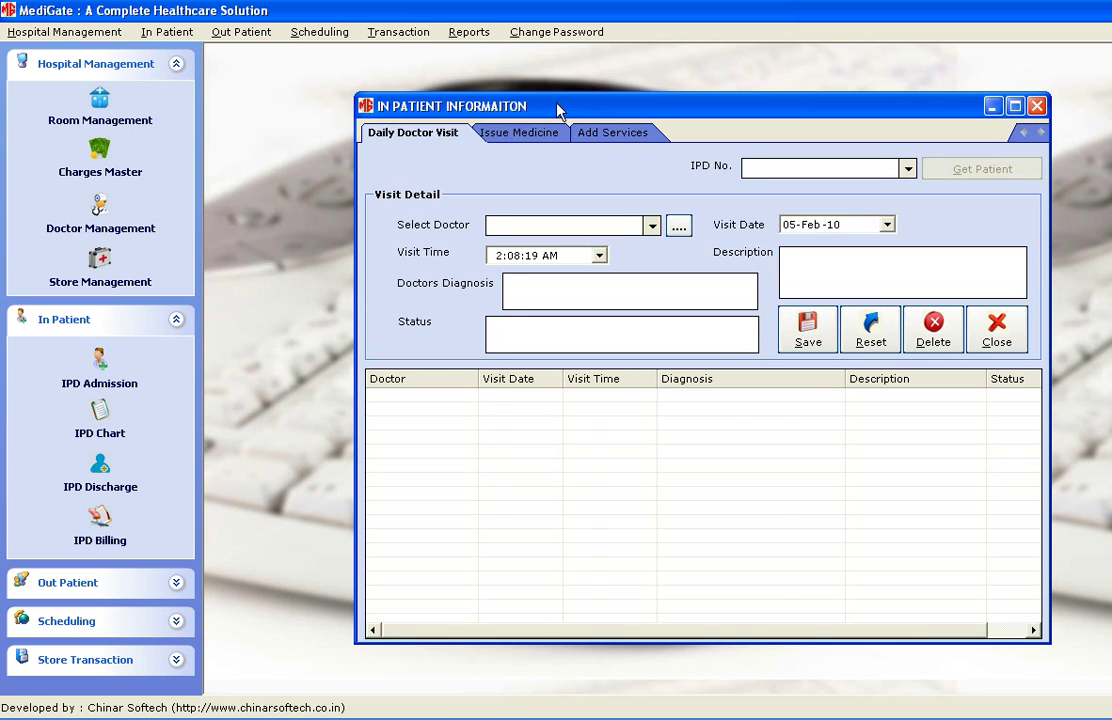
left_click_drag(560, 110, 455, 110)
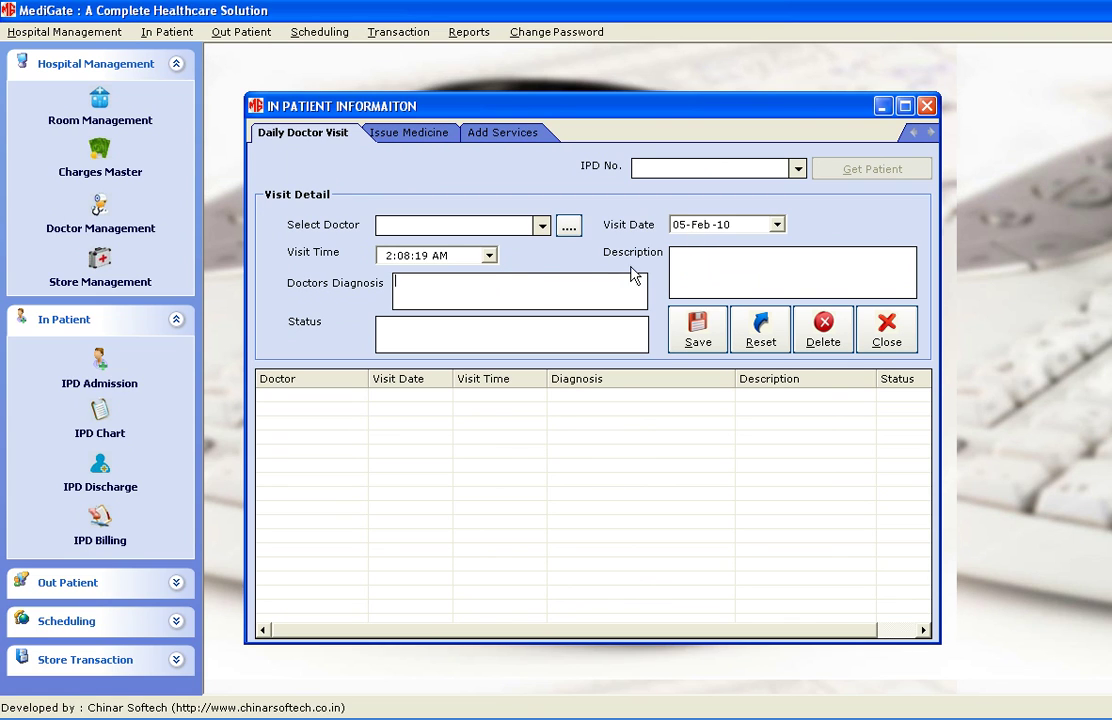
left_click(697, 259)
left_click(605, 288)
Step: Review the Issue Medicine and Add Services pages and the priced service list, then close the chart
left_click(427, 143)
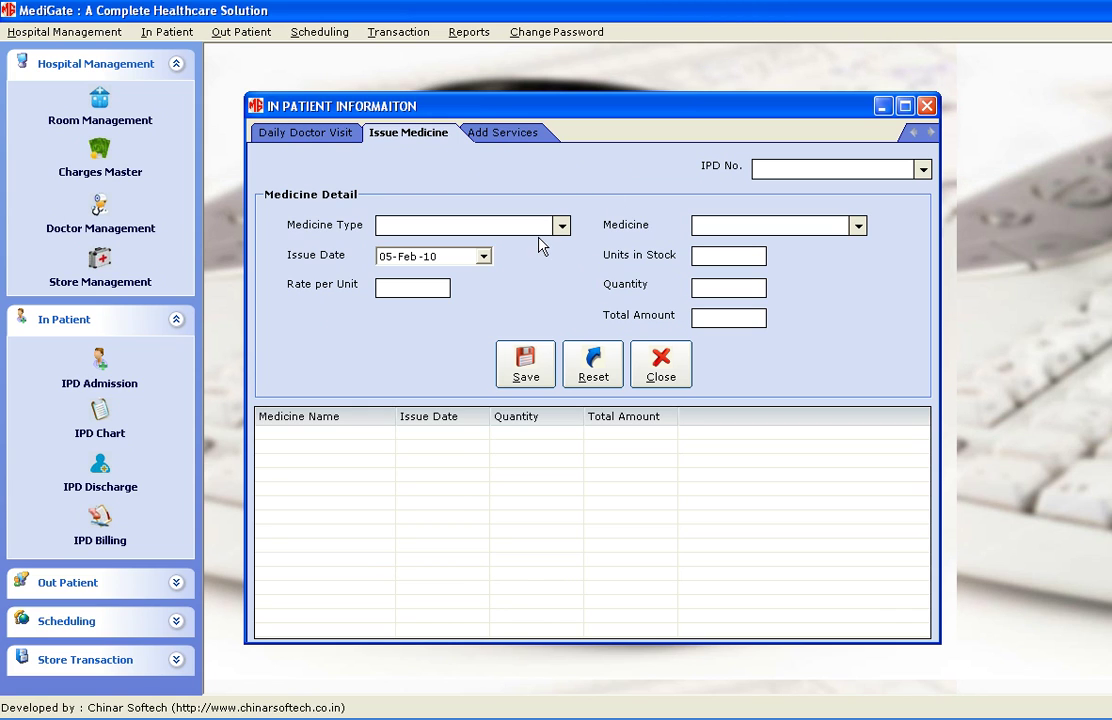
left_click(518, 143)
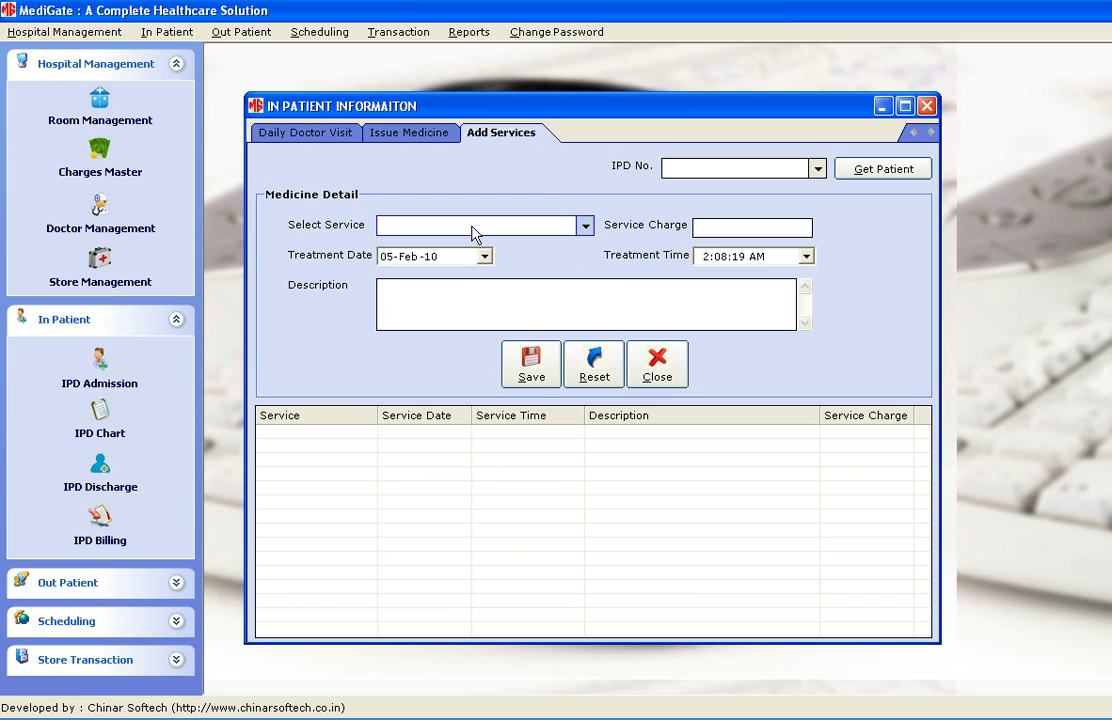
left_click(586, 227)
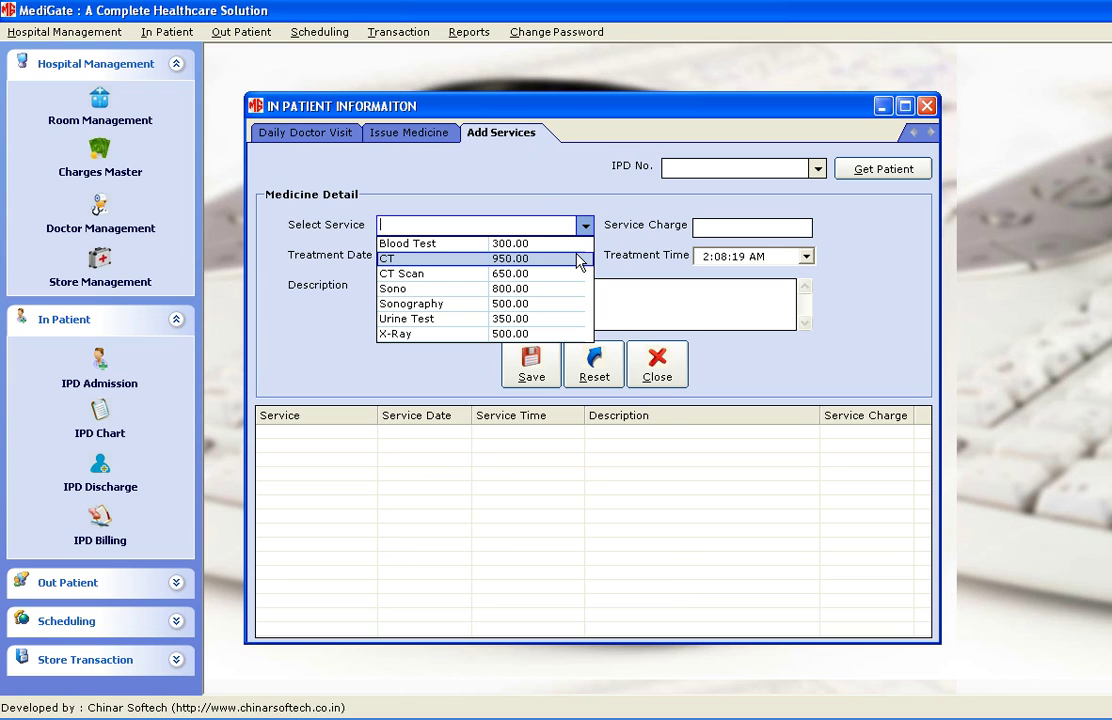
left_click(623, 288)
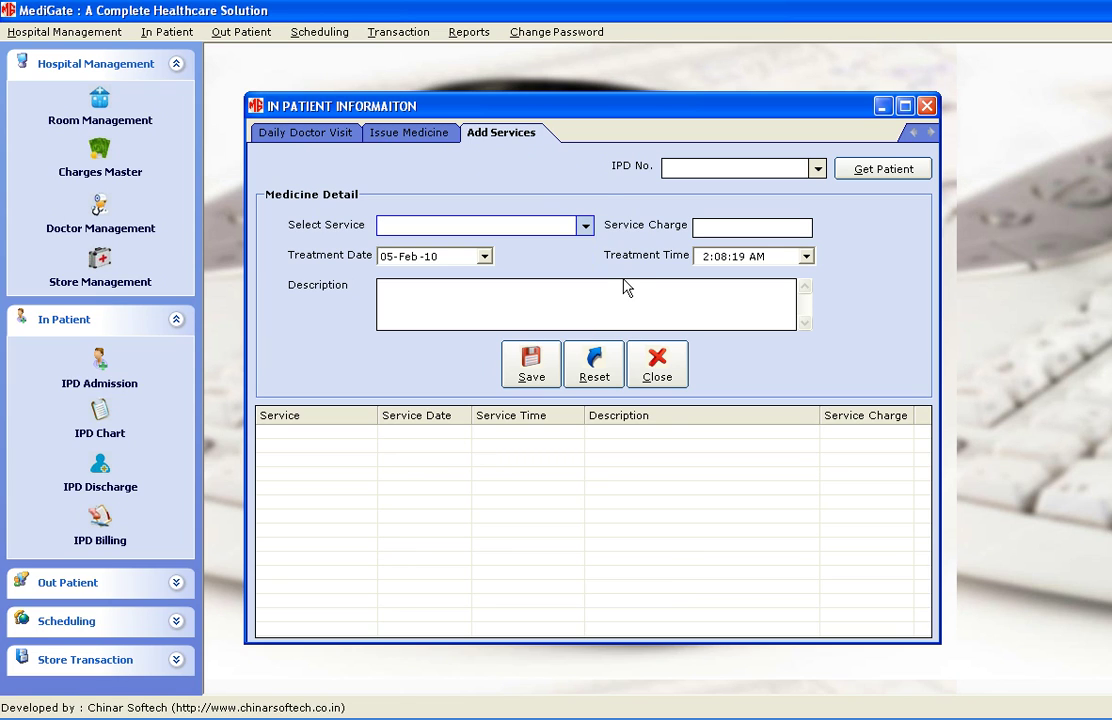
left_click(927, 105)
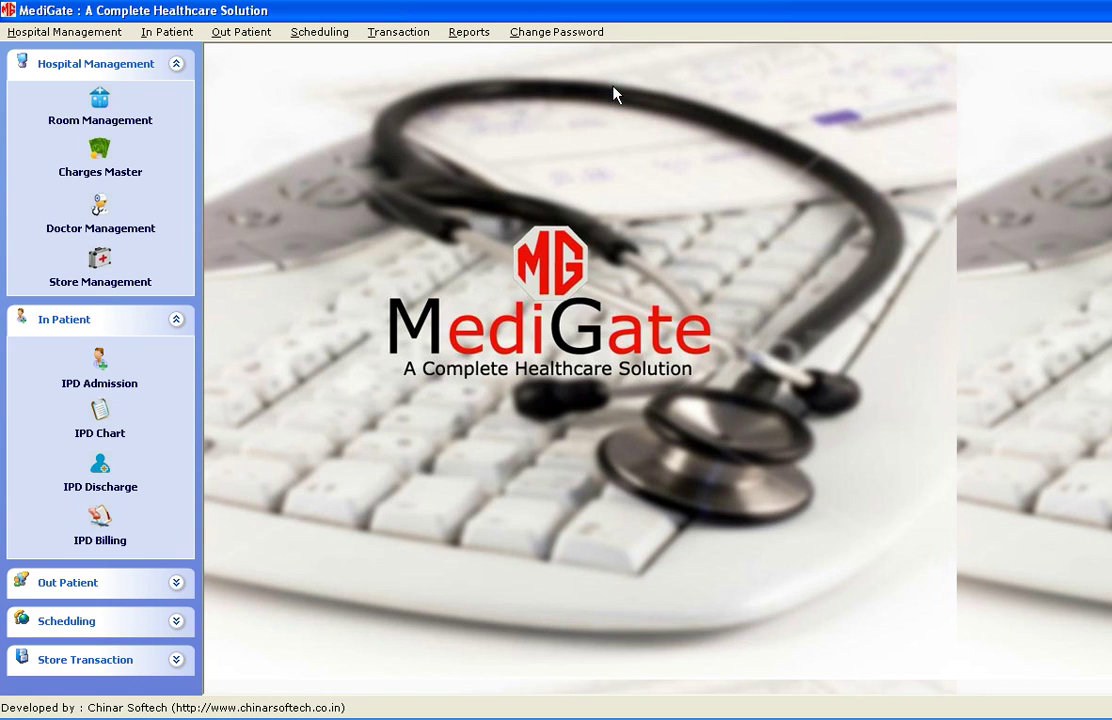
left_click(170, 32)
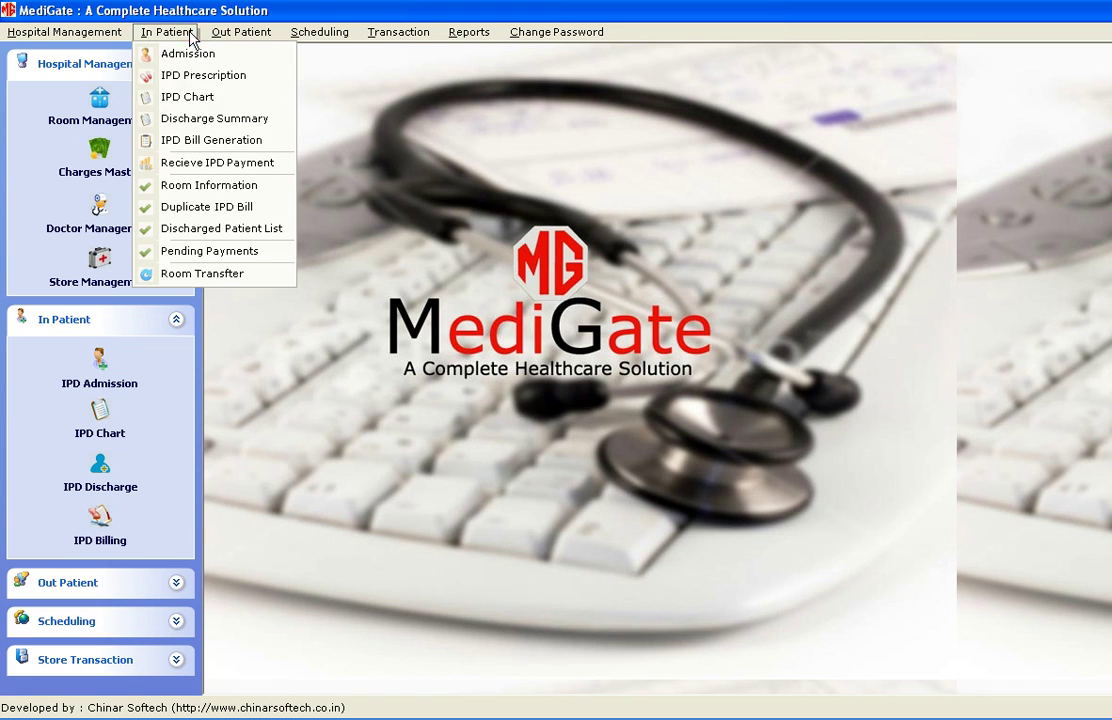
left_click(219, 119)
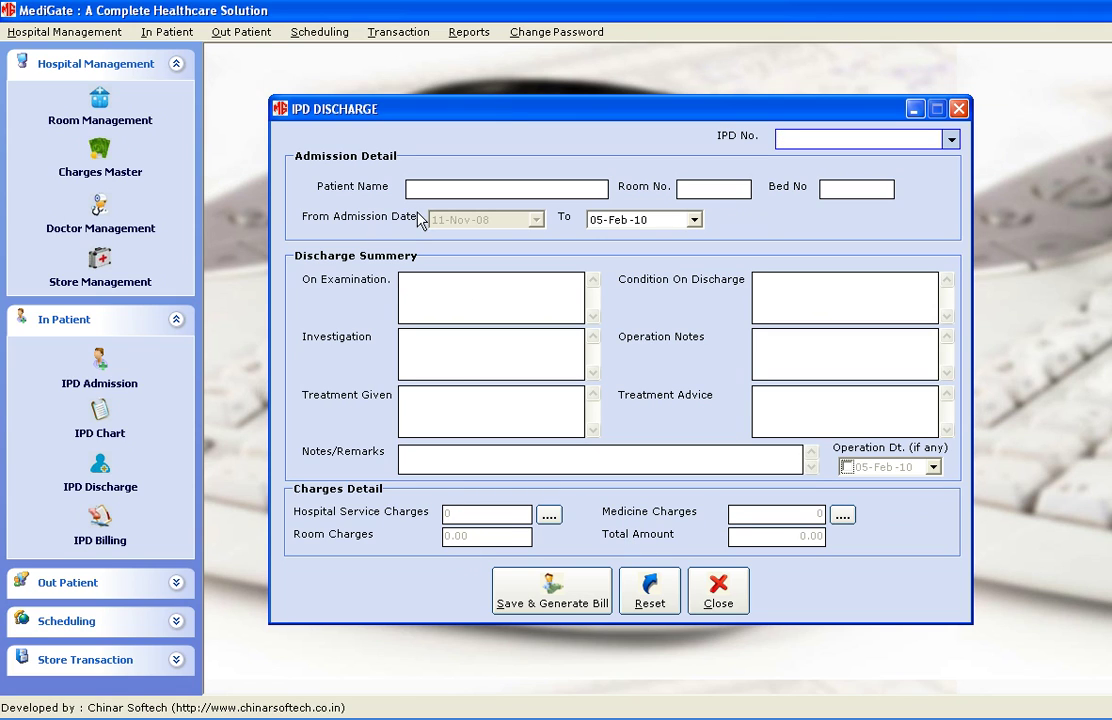
left_click(958, 109)
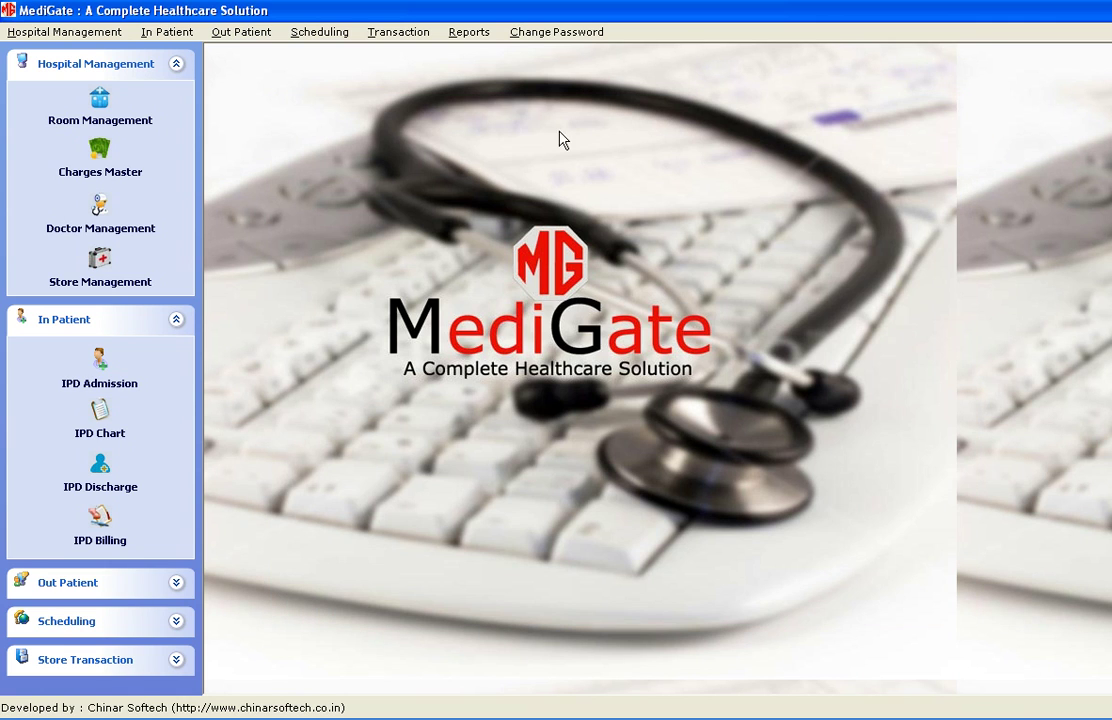
left_click(188, 34)
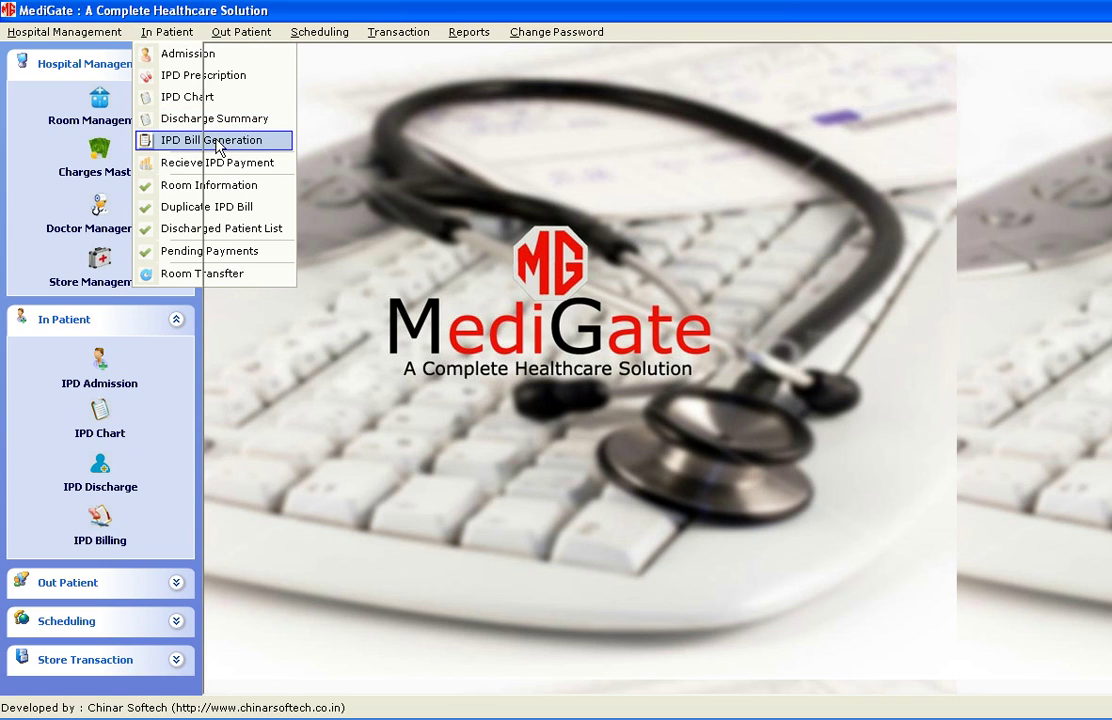
left_click(216, 143)
left_click_drag(617, 131, 514, 131)
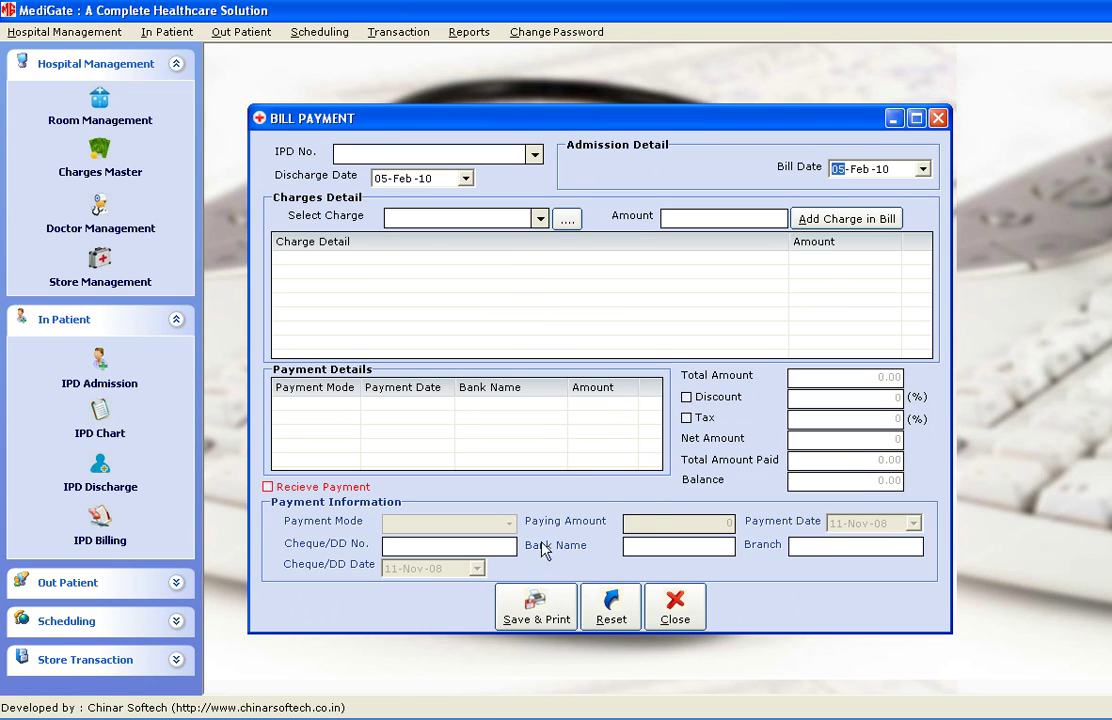
left_click(938, 118)
left_click(166, 32)
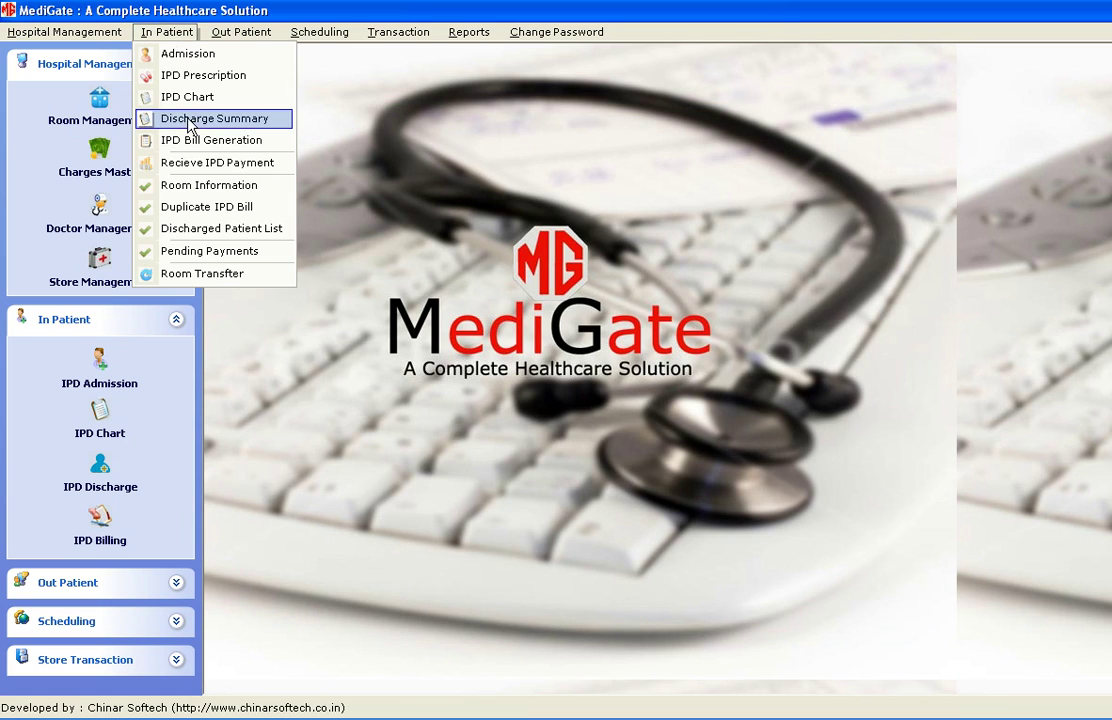
left_click(228, 170)
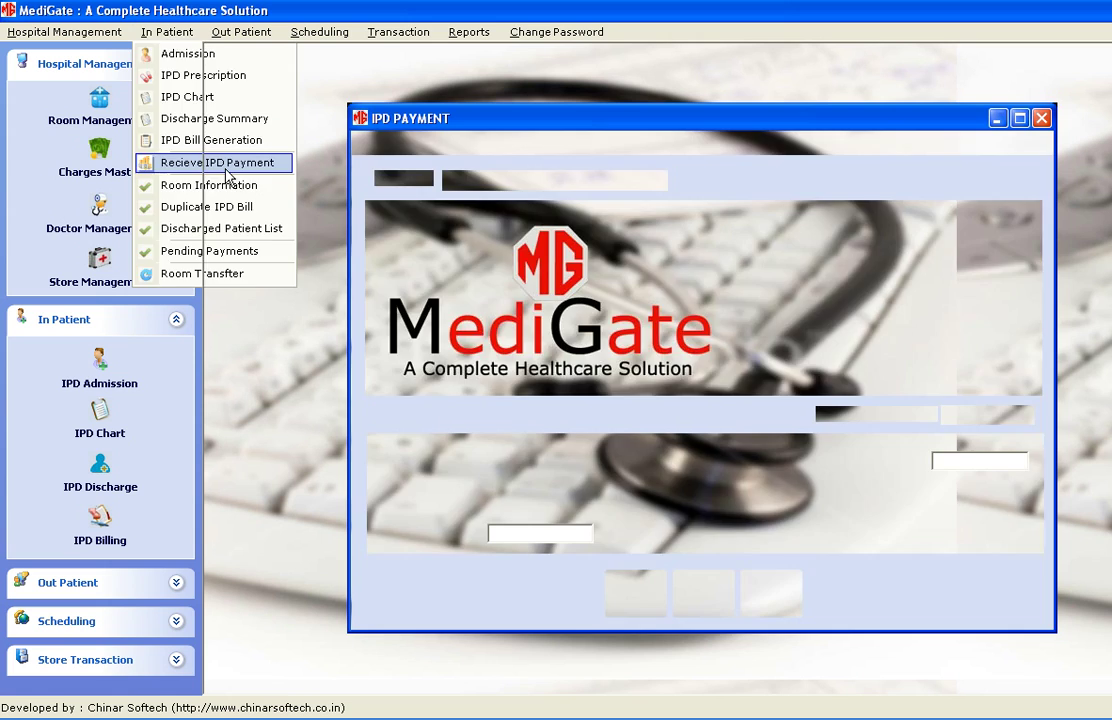
left_click_drag(538, 131, 435, 148)
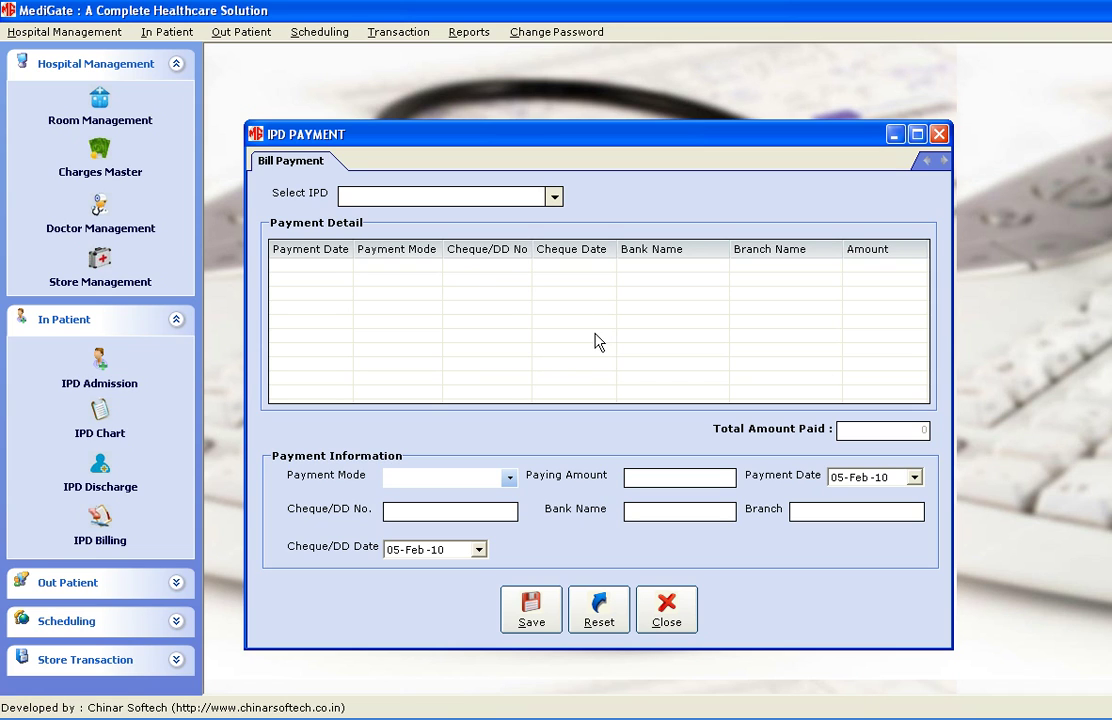
left_click(939, 134)
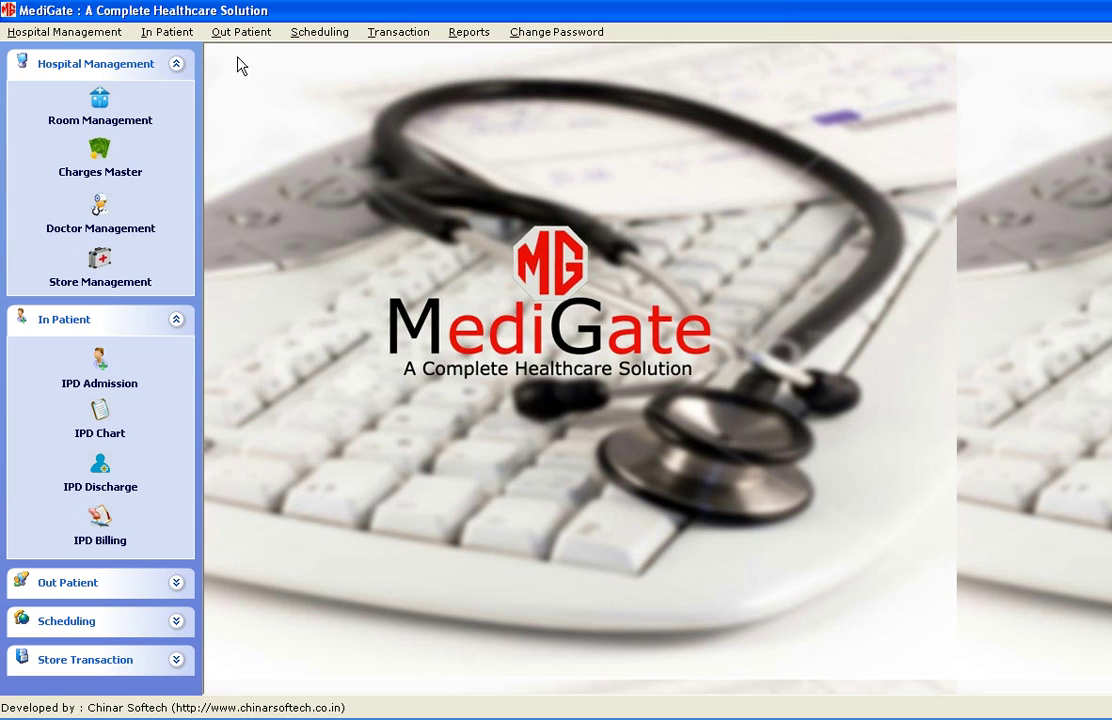
left_click(185, 33)
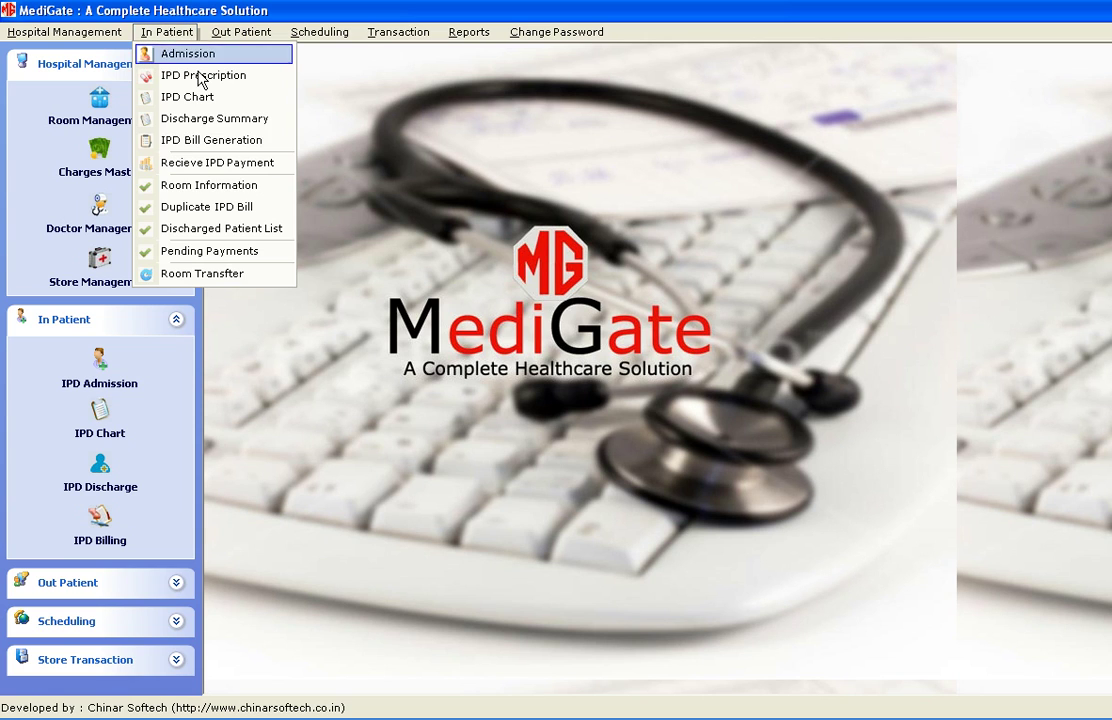
left_click(236, 186)
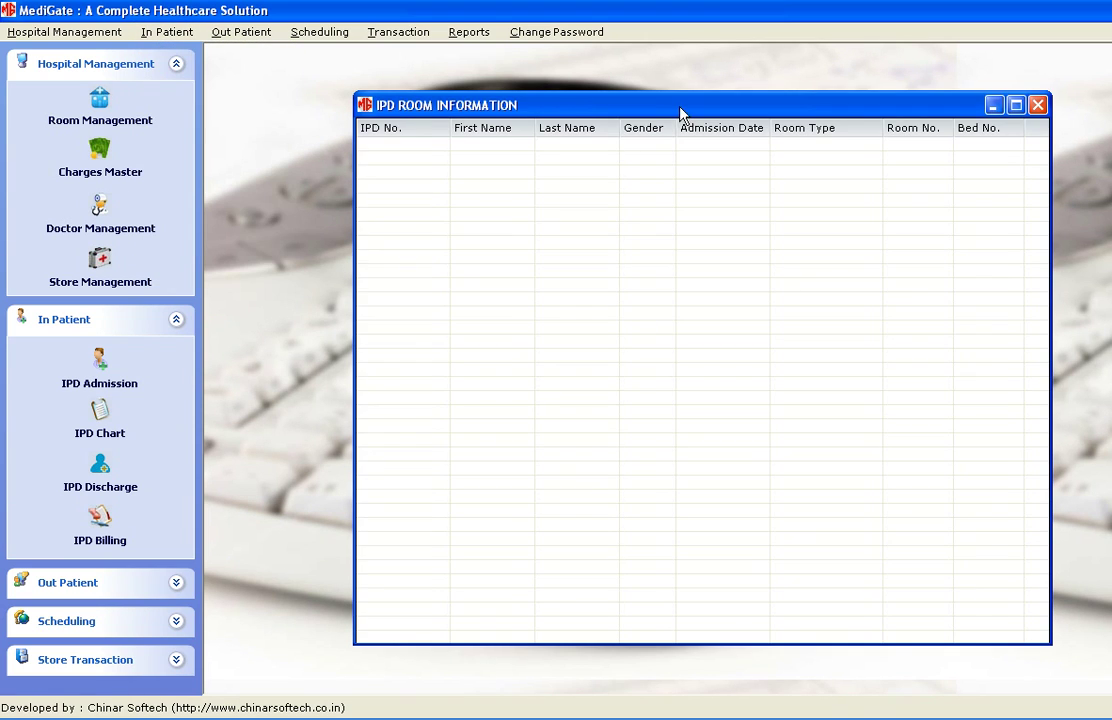
left_click_drag(680, 113, 570, 124)
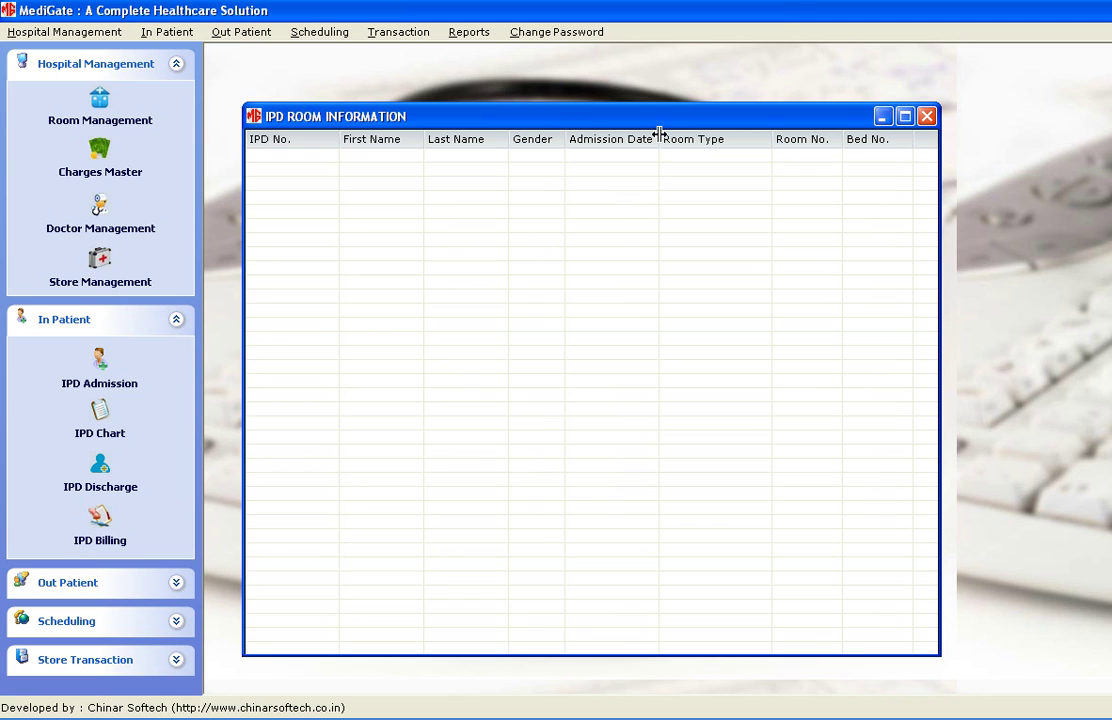
left_click(927, 116)
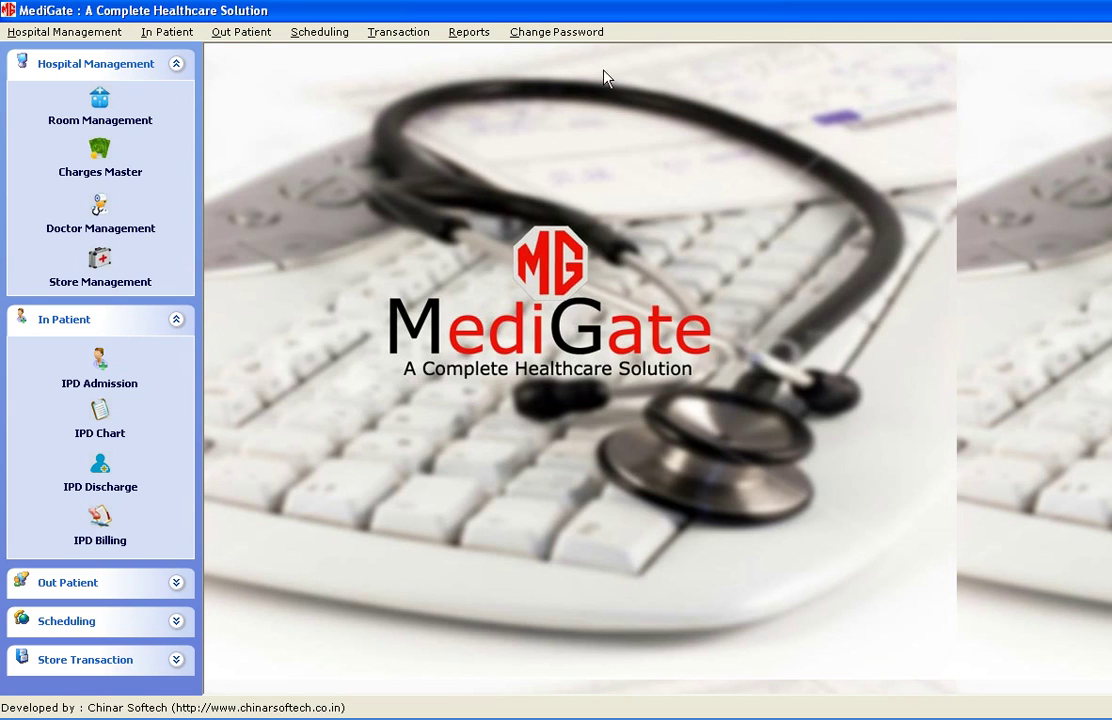
left_click(185, 34)
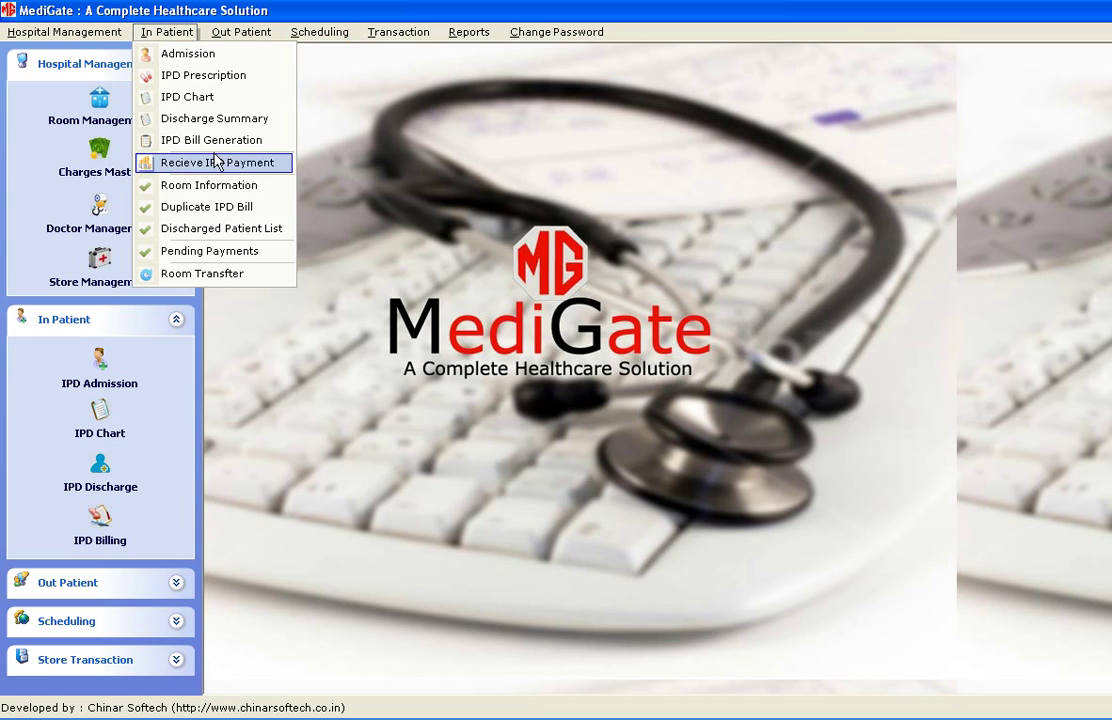
left_click(230, 206)
left_click_drag(622, 108, 537, 108)
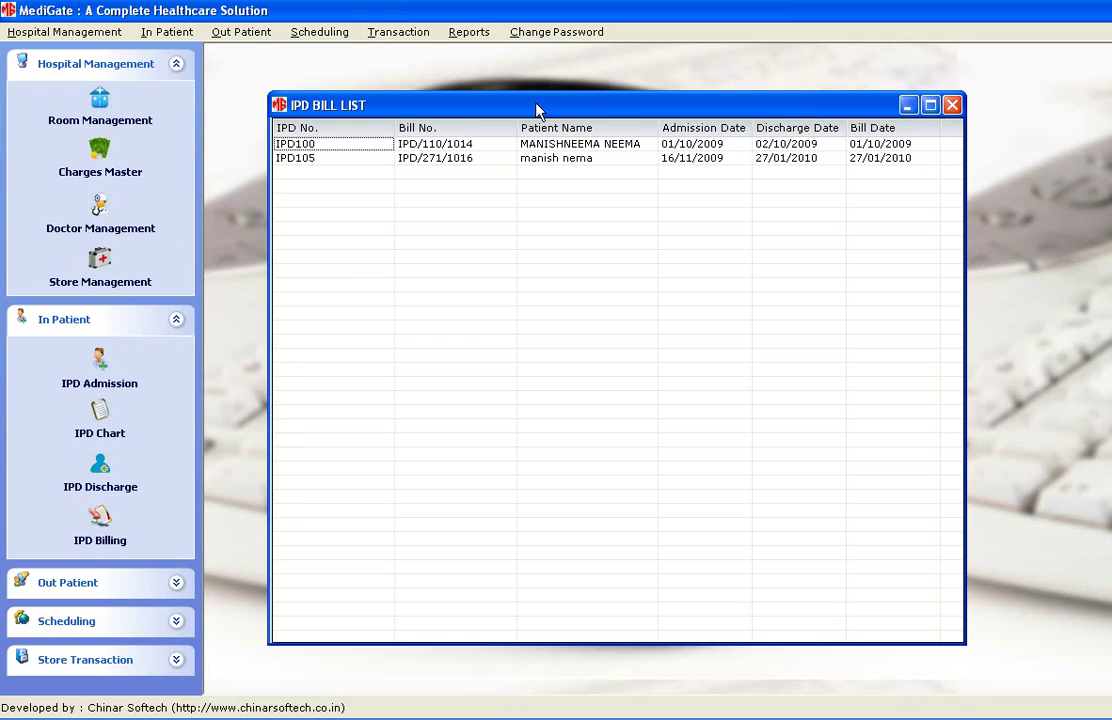
left_click(538, 147)
right_click(538, 148)
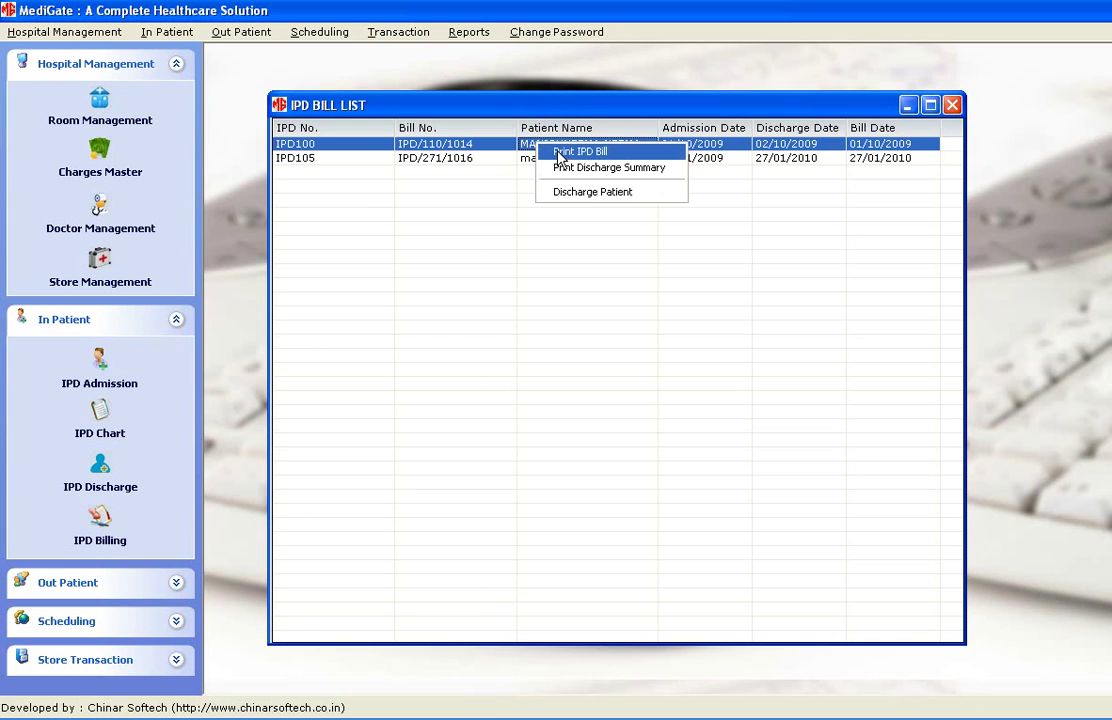
left_click(750, 223)
left_click(952, 105)
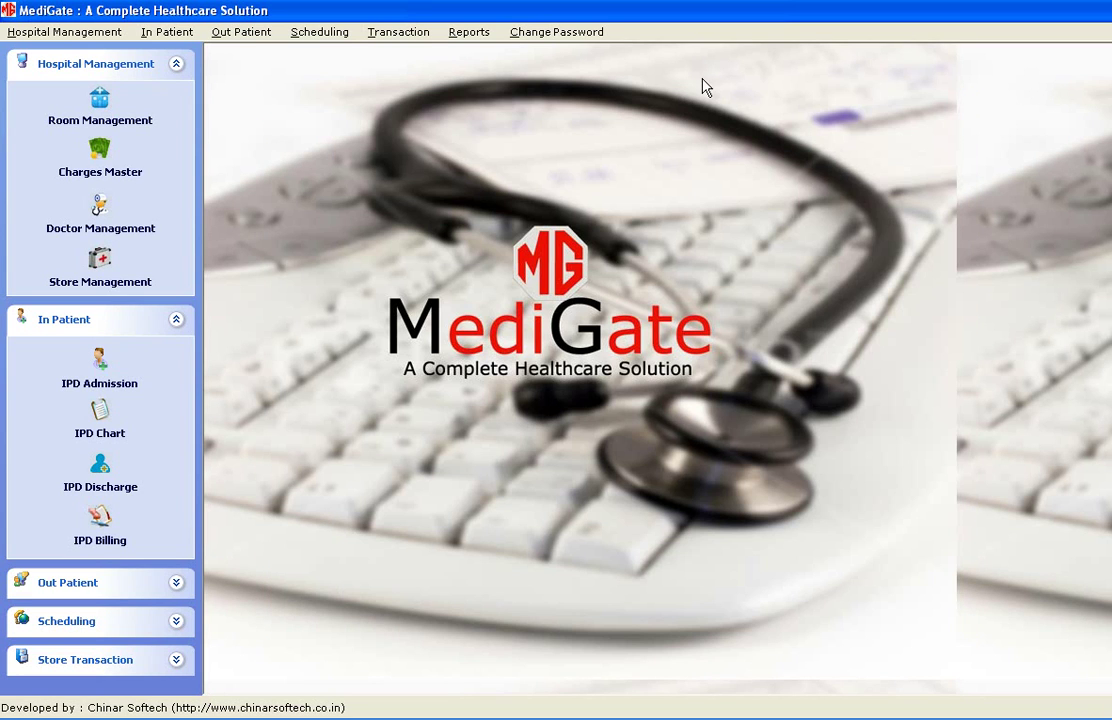
left_click(188, 34)
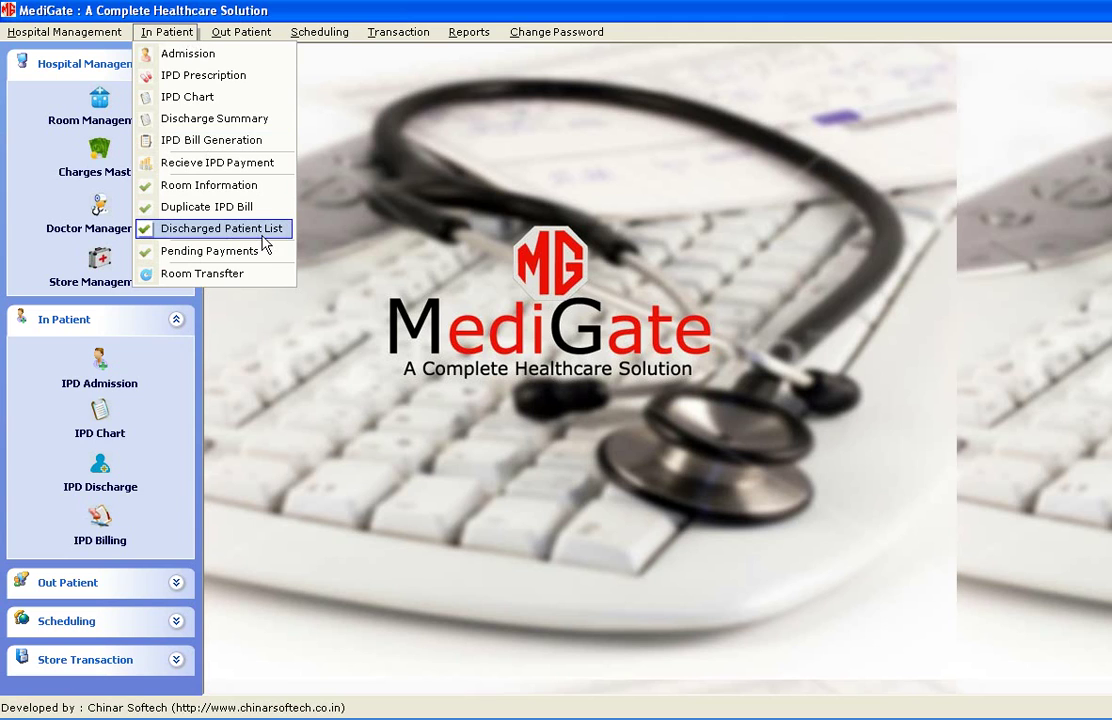
left_click(263, 236)
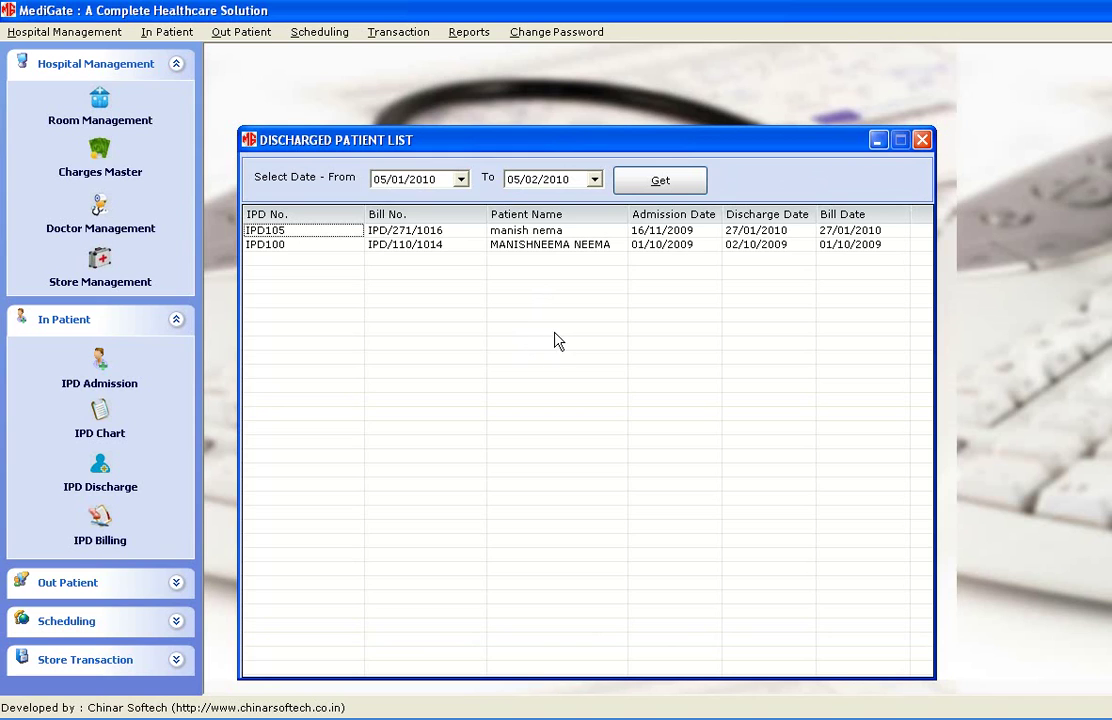
left_click(922, 137)
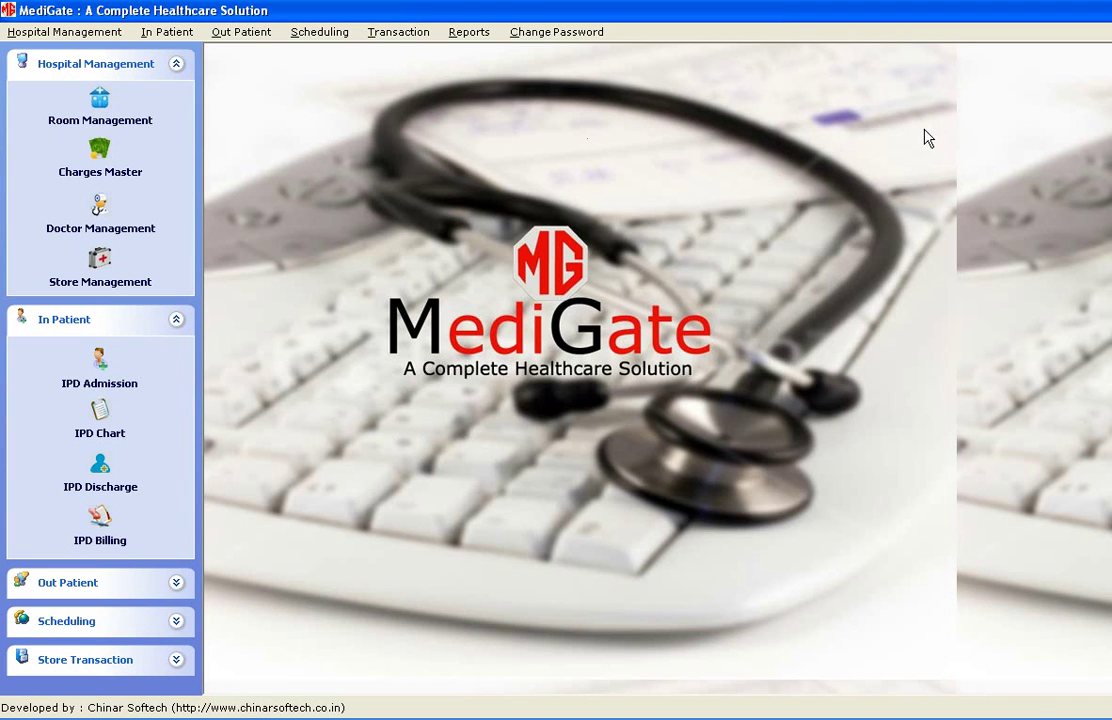
left_click(188, 31)
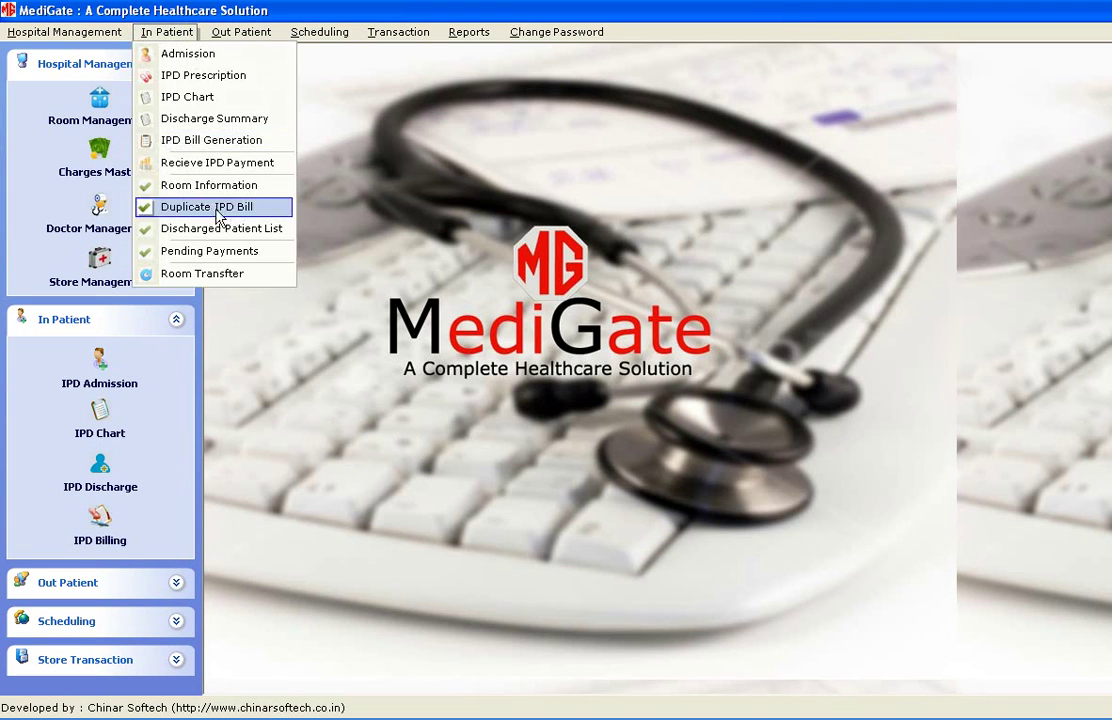
left_click(226, 251)
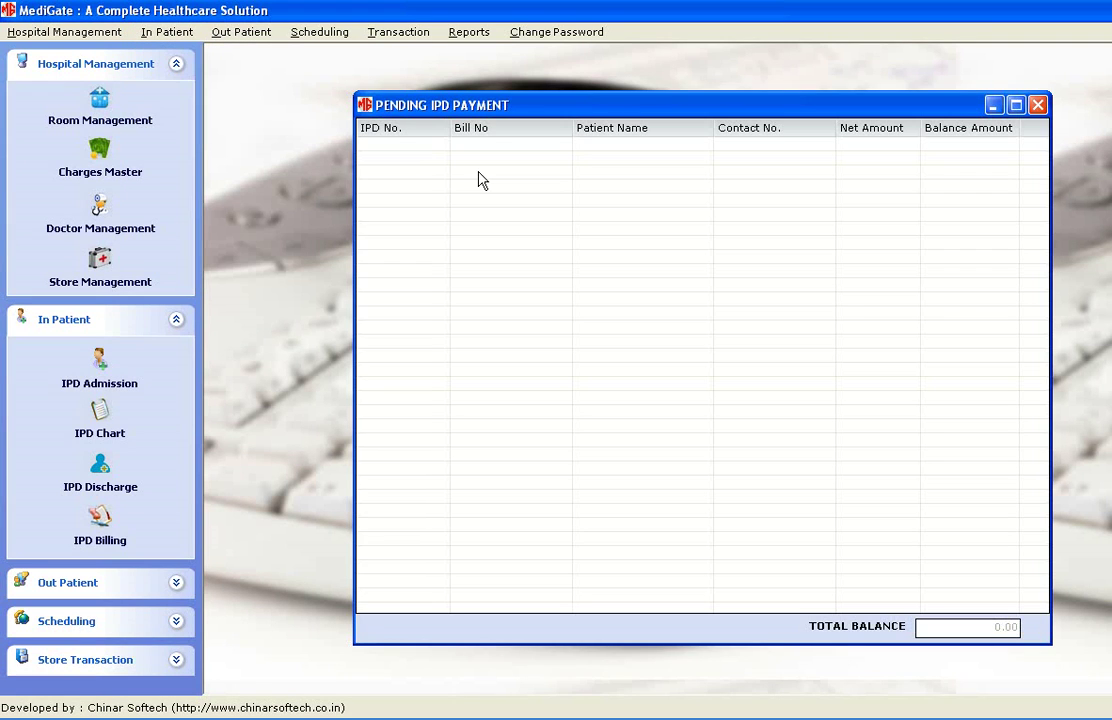
left_click_drag(638, 109, 540, 127)
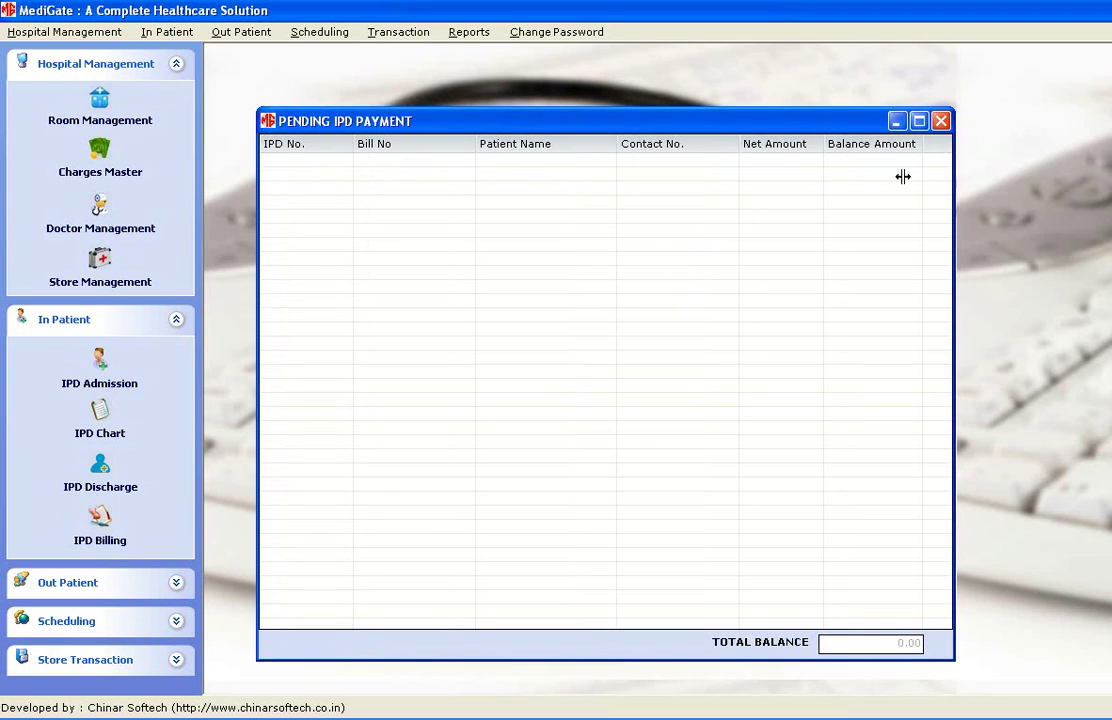
left_click(943, 122)
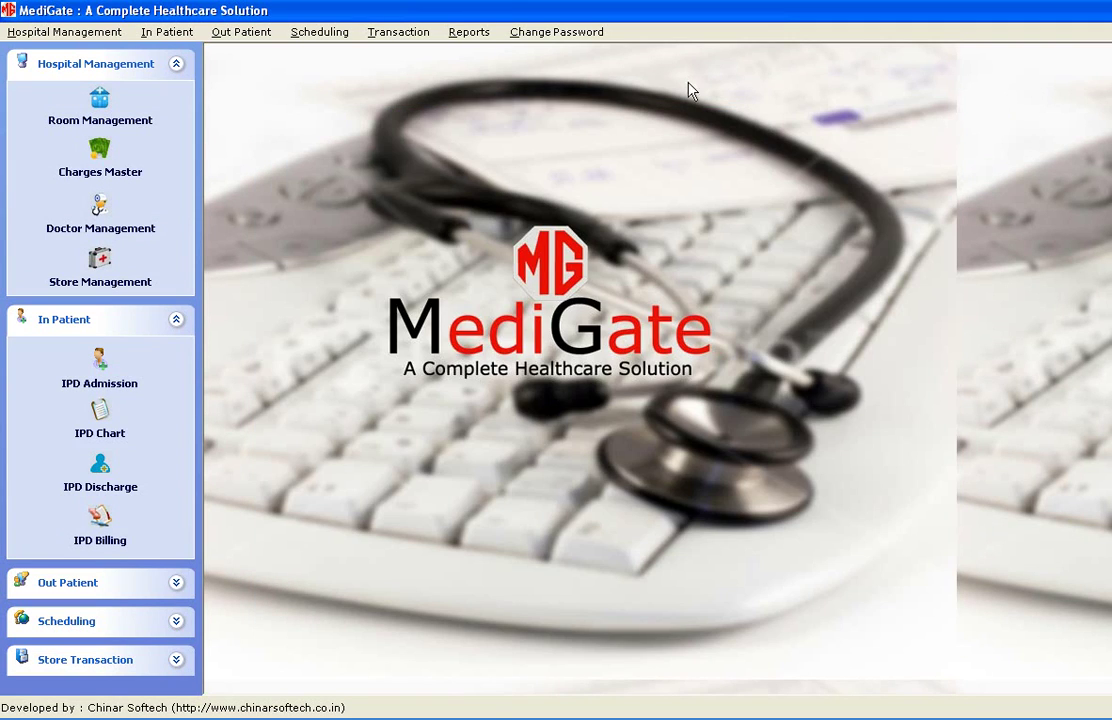
left_click(188, 38)
left_click(398, 159)
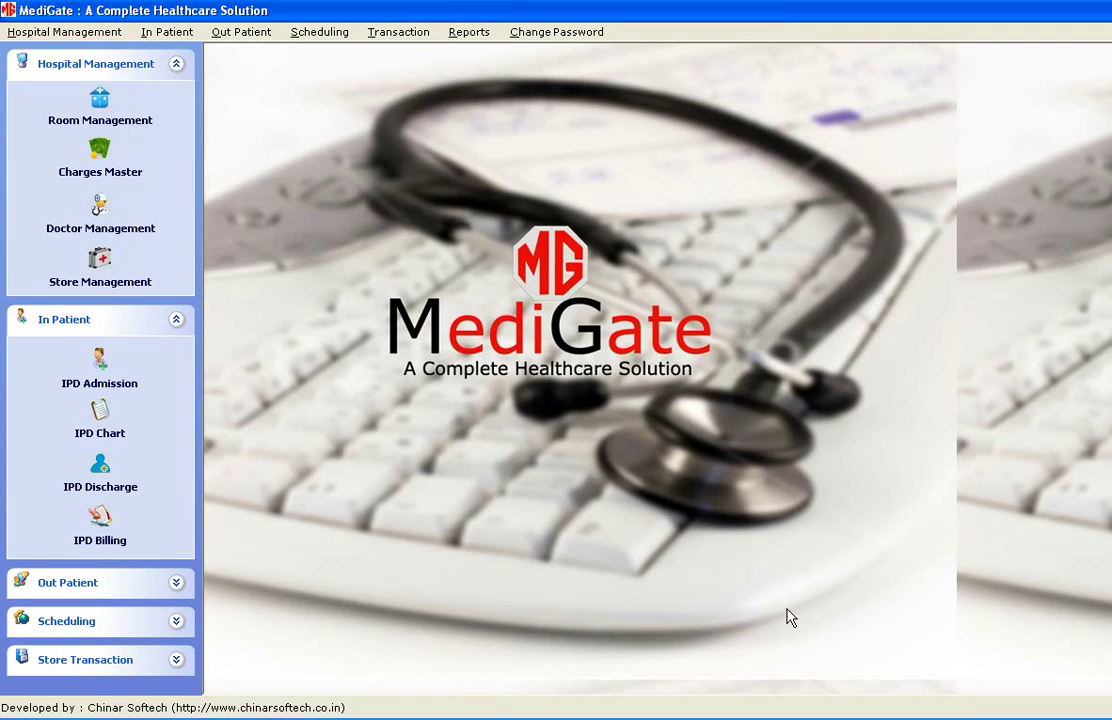